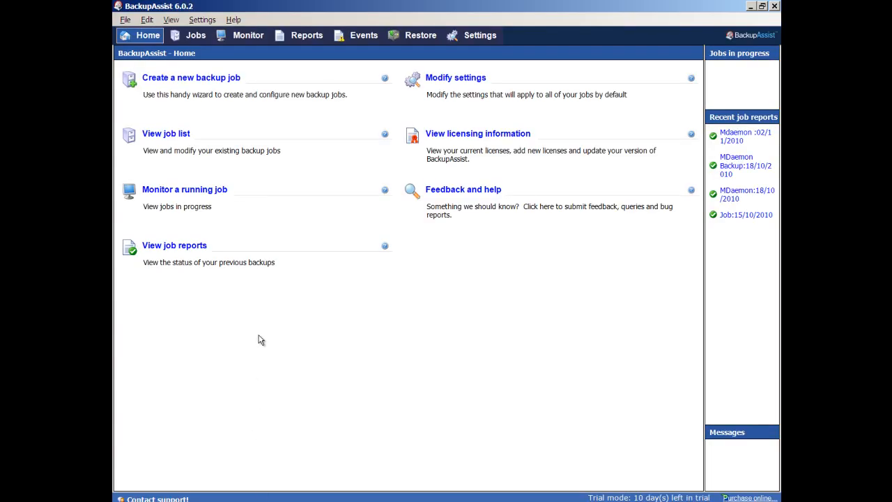
Step: Start a new File Replication backup job to an external hard drive, using the Daily rotating full scheme
click(207, 79)
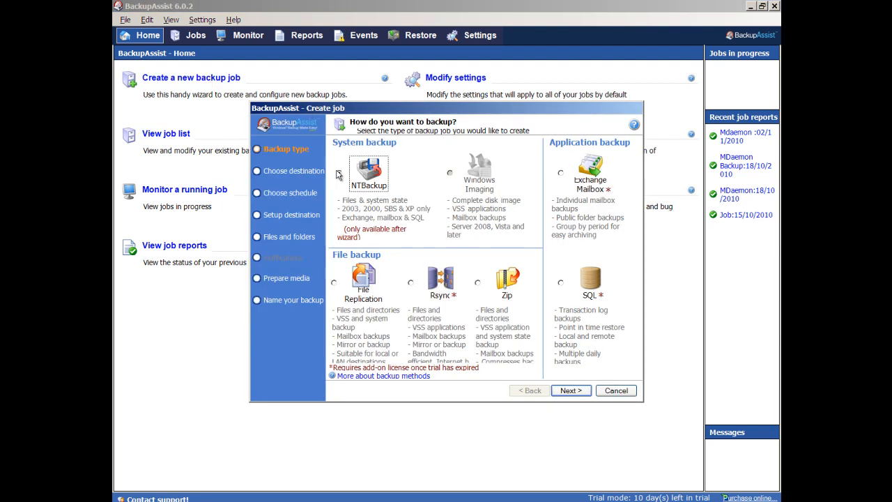
click(334, 283)
click(566, 392)
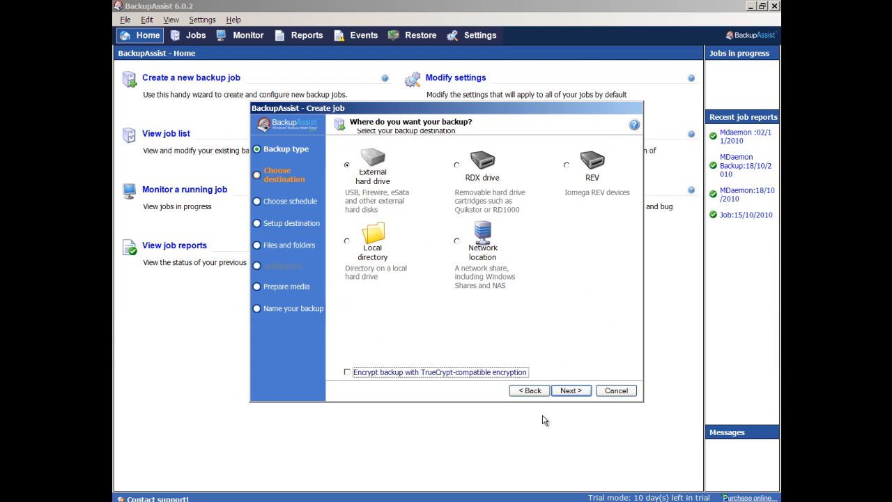
click(572, 392)
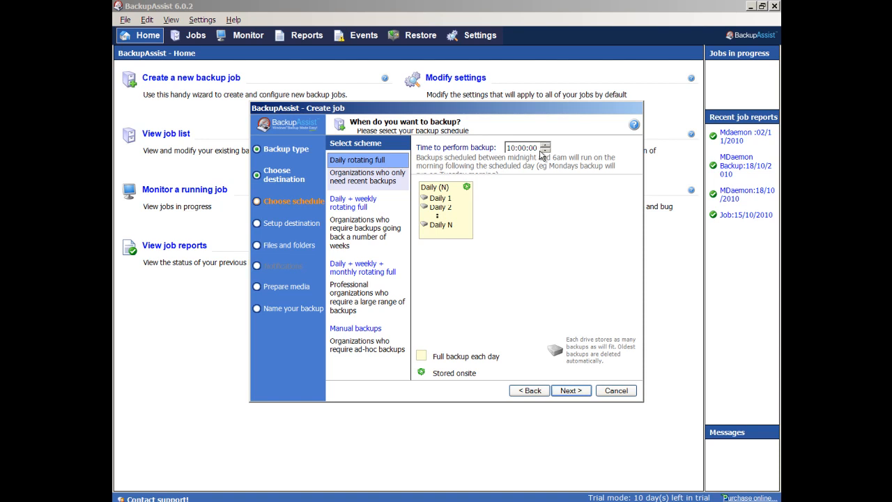
click(572, 391)
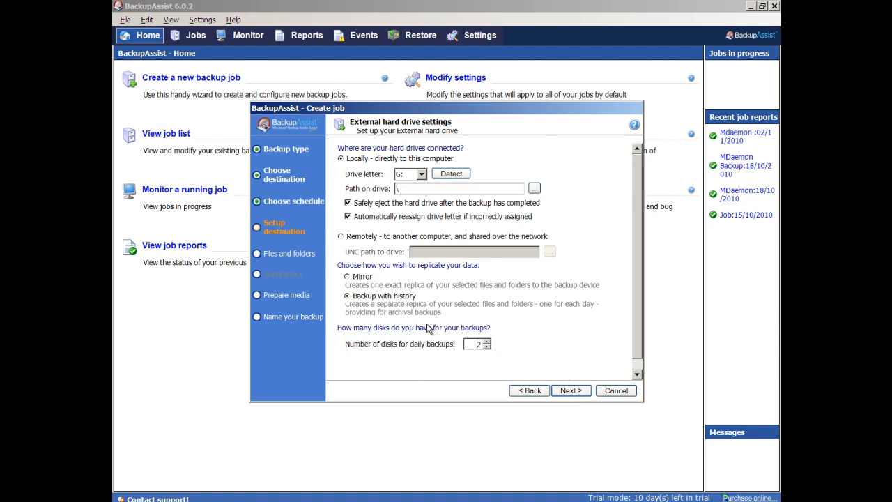
Step: Set the destination to drive H: with path \Mdaemon, and disable safe ejection and automatic drive letter reassignment
click(421, 174)
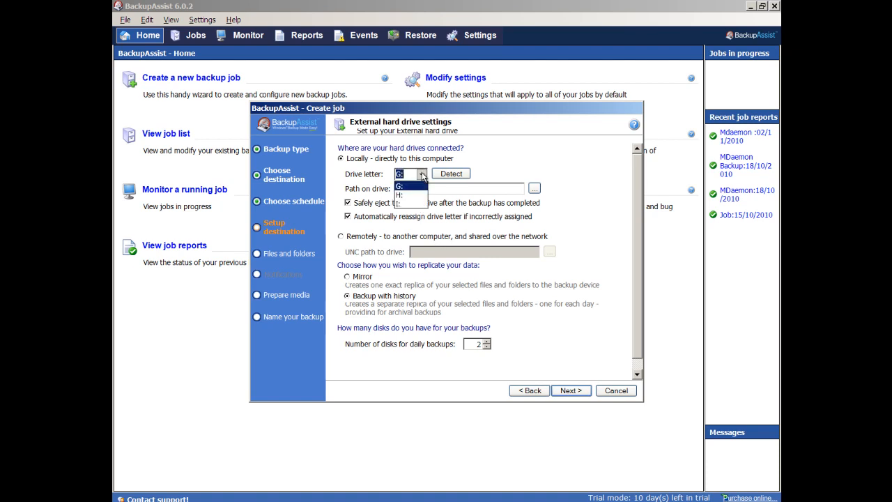
click(417, 196)
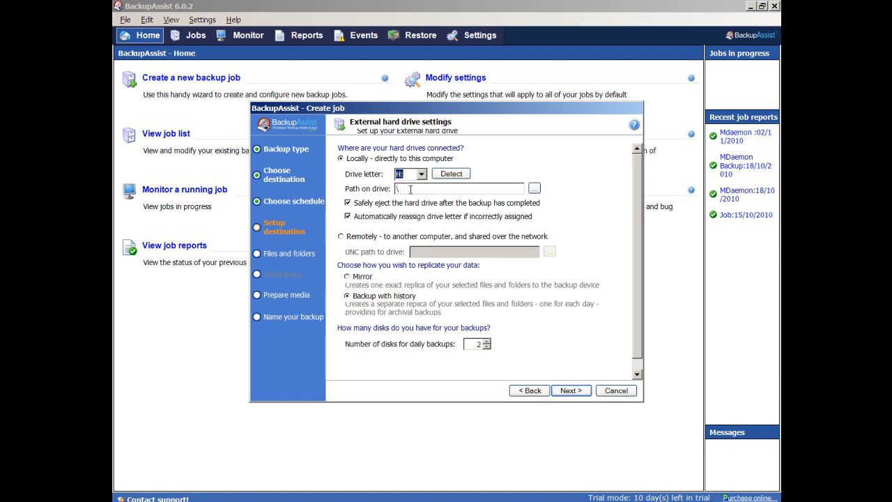
click(408, 188)
text(Mdaemon)
click(348, 203)
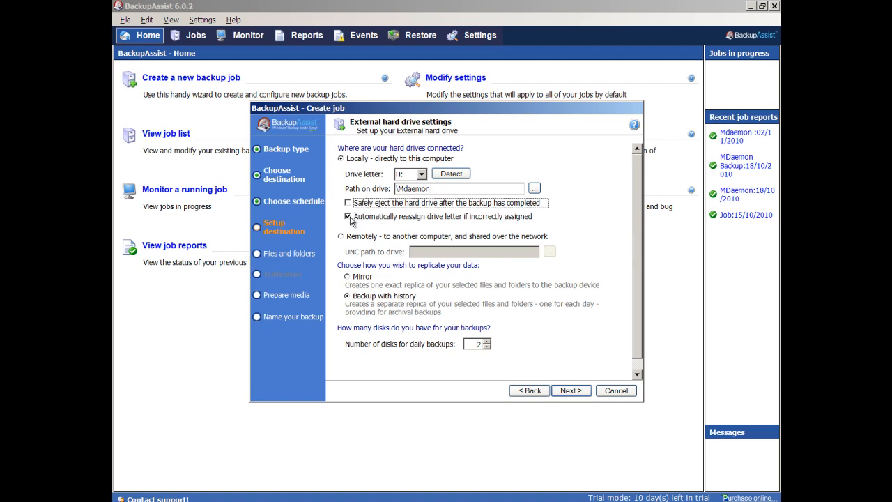
click(349, 217)
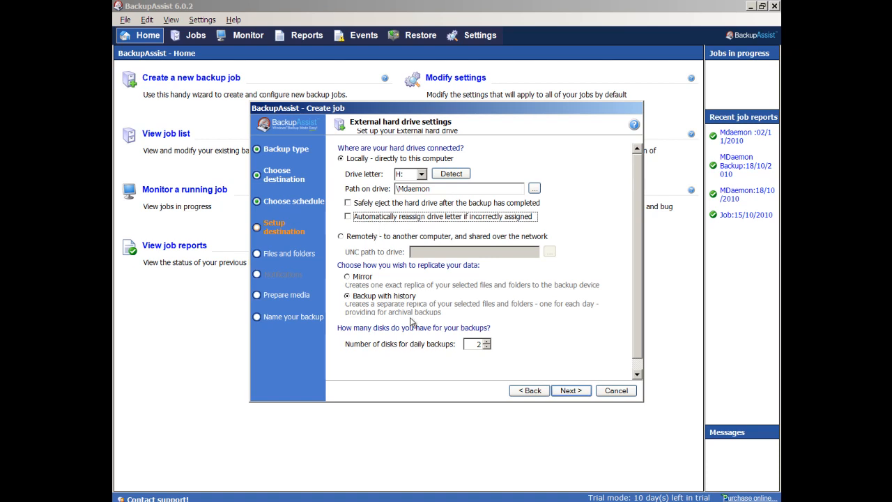
Step: Choose Mirror replication with 1 disk for daily backups and accept the external hard drive settings
click(348, 277)
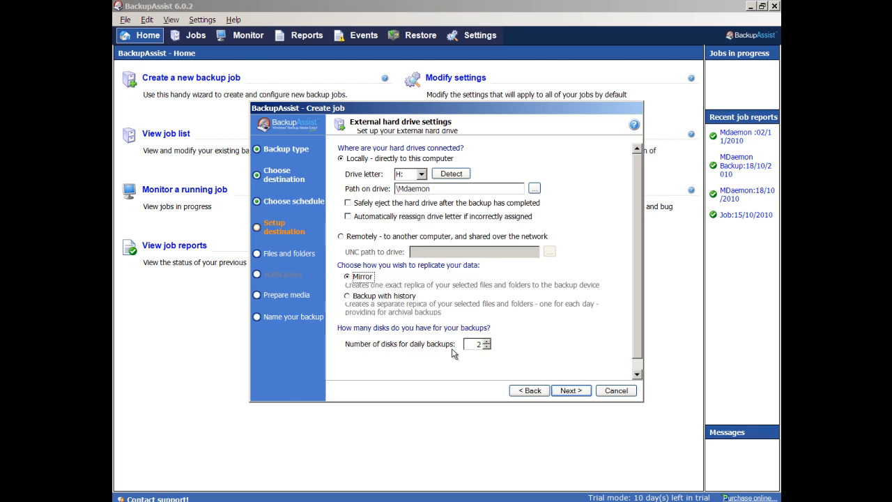
drag(470, 343, 481, 344)
text(1)
click(563, 392)
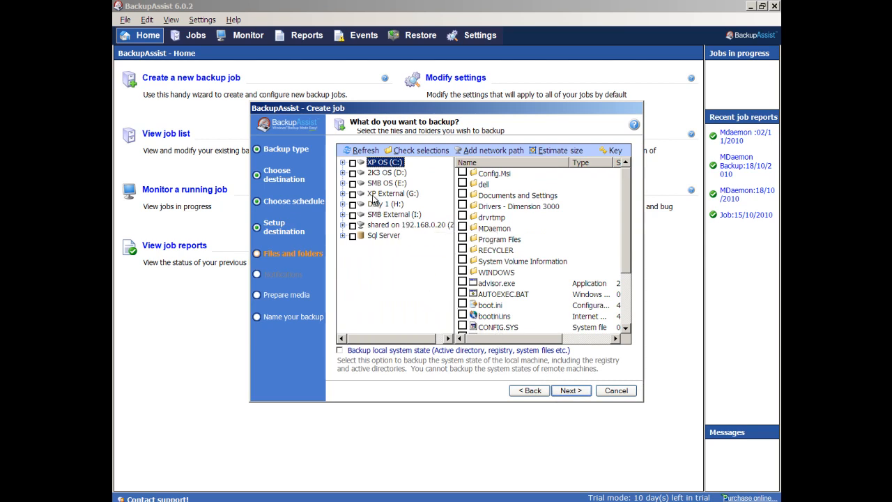
Step: Select the entire MDaemon folder on the XP OS (C:) drive as the data to back up
click(343, 163)
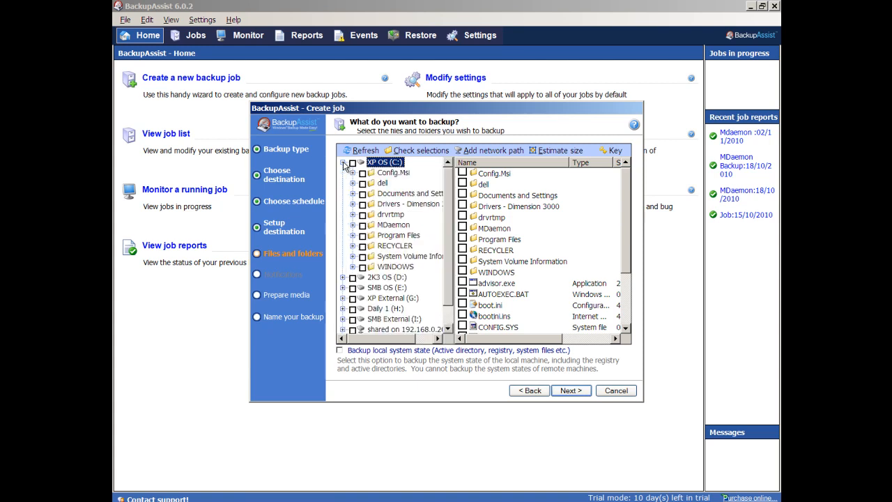
click(363, 225)
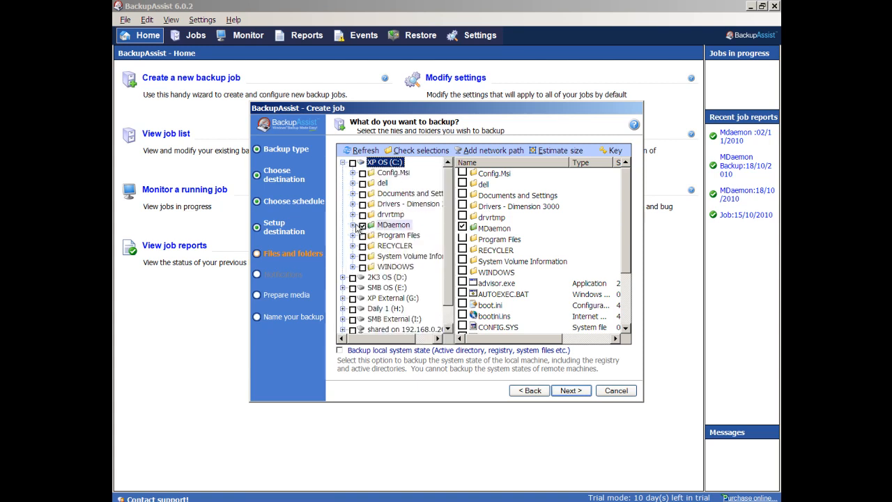
click(353, 225)
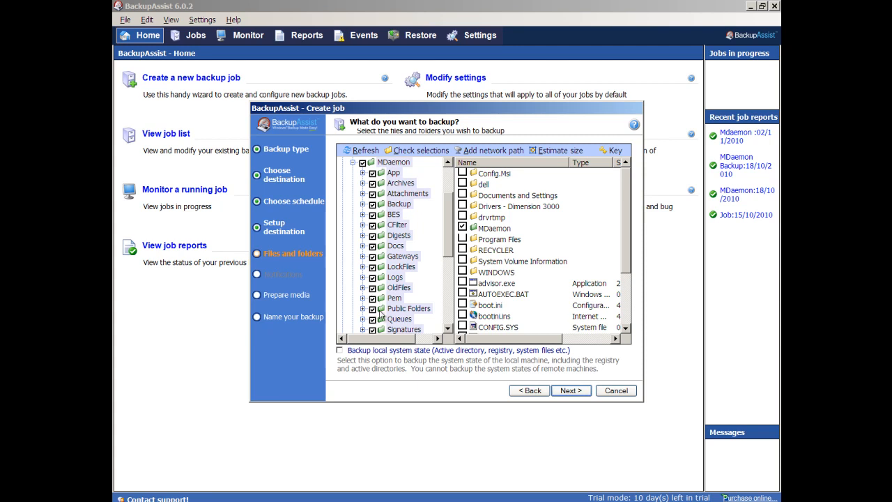
click(570, 391)
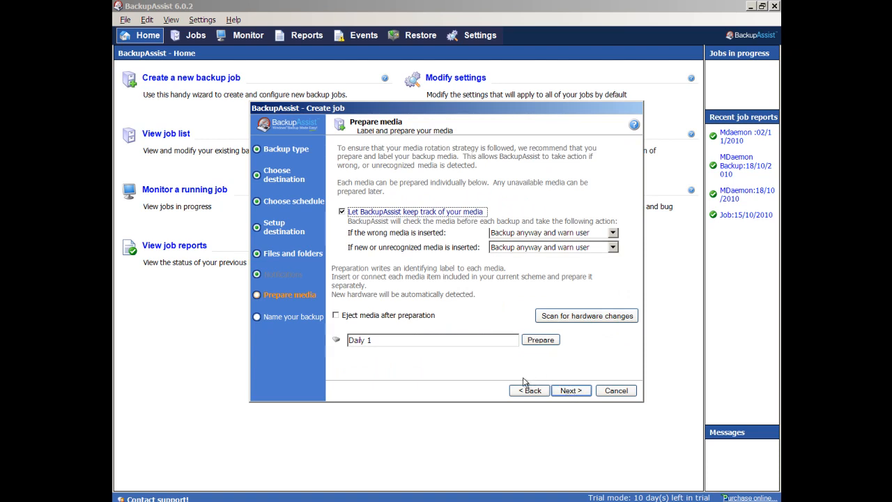
Step: Prepare the Daily 1 media, overwriting its previous preparation, and continue to the job naming page
click(542, 341)
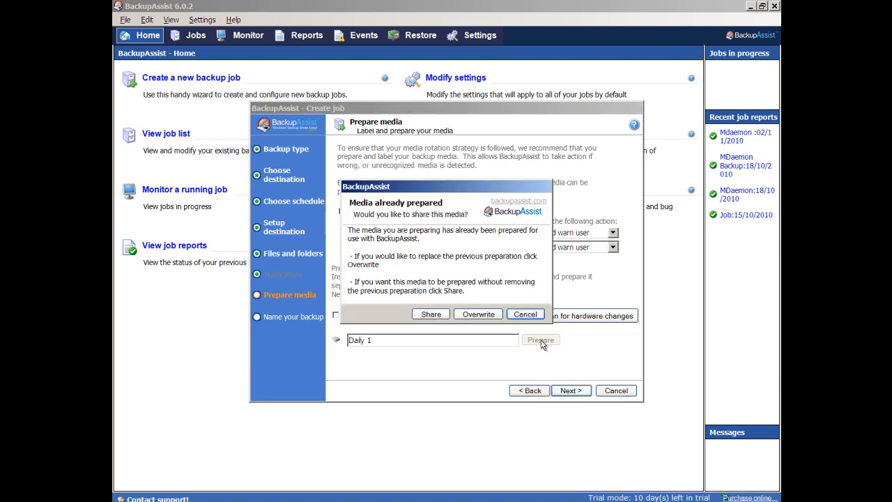
click(478, 315)
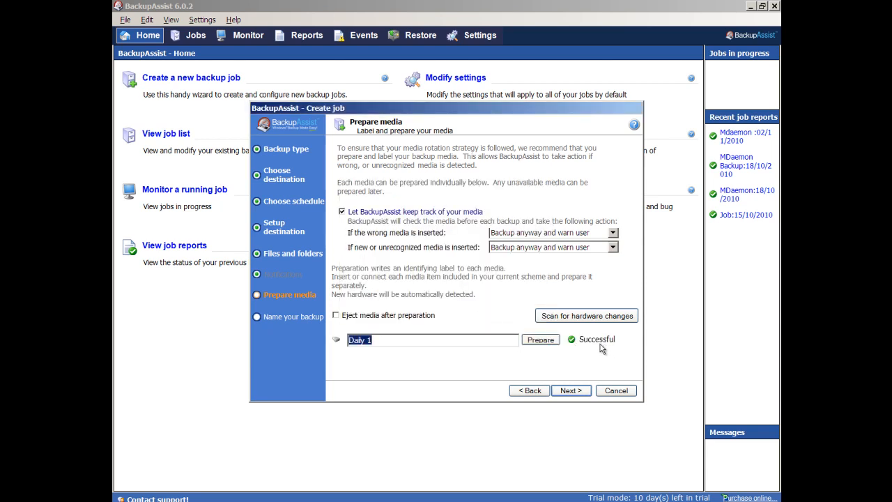
click(570, 391)
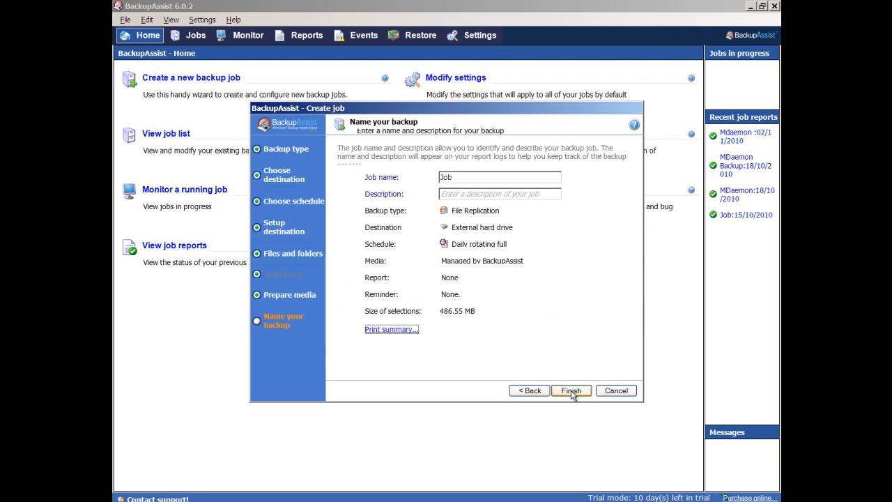
Step: Name the job "MDaemon Backup", describe it as "Daily backup of MDaemon 1: 1", and finish creating it
double_click(467, 178)
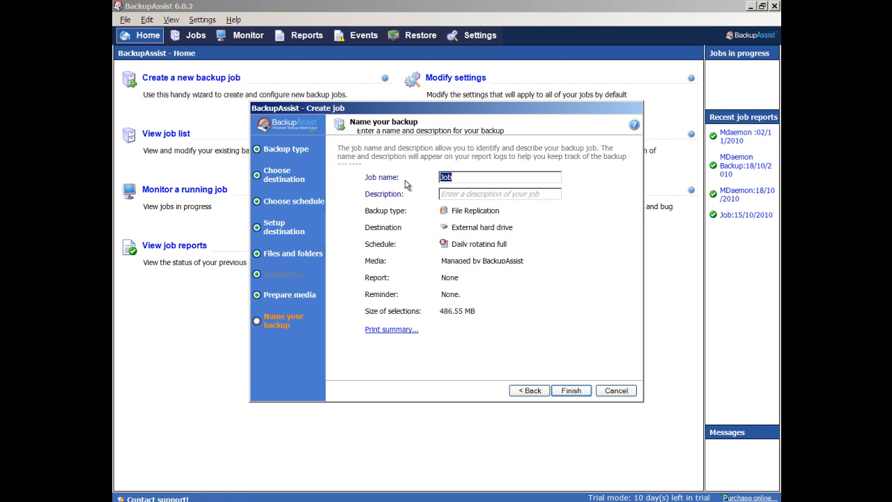
text(MDaemon Backup)
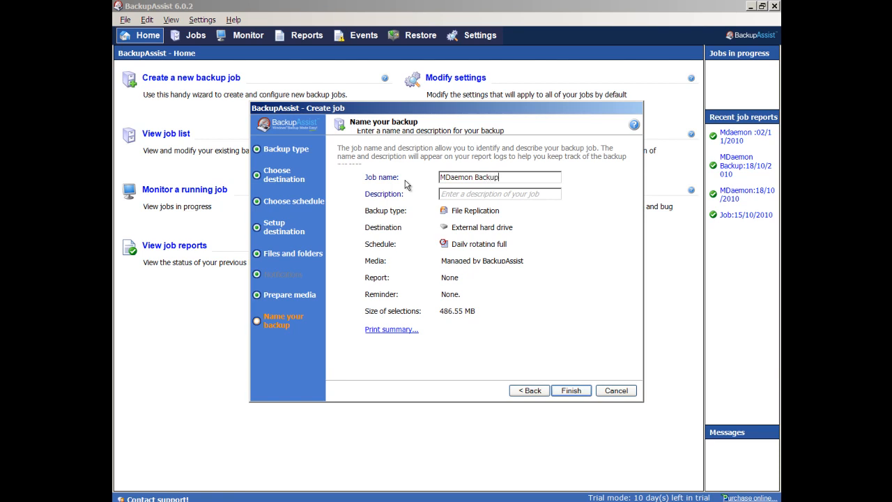
click(456, 194)
text(Daily bac)
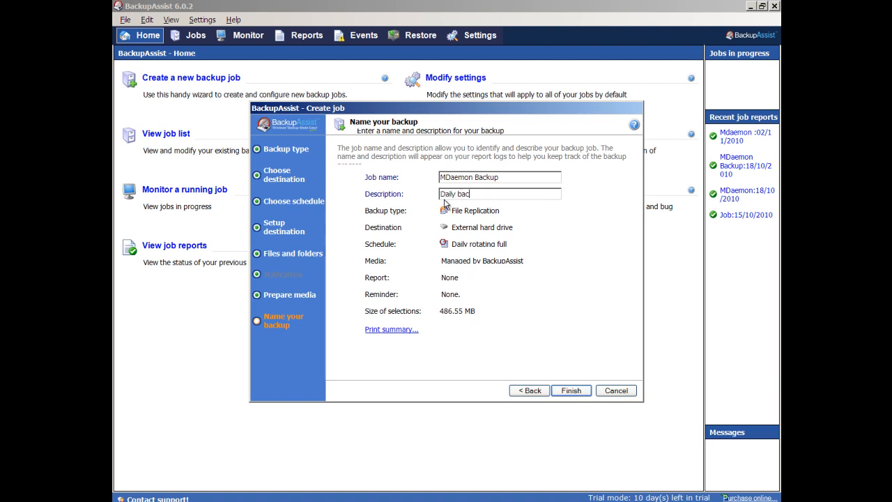
text(kup of MDaemon 1: 1)
click(578, 391)
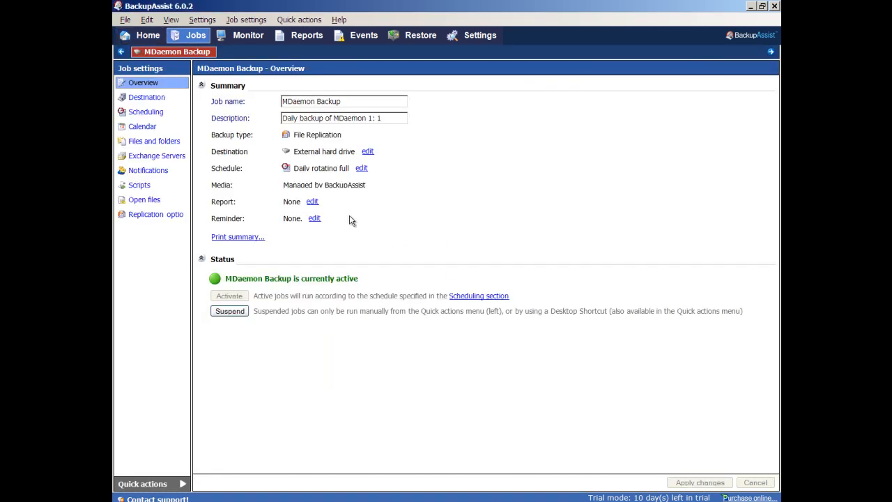
Step: Add Sunday and Saturday to the MDaemon Backup job's daily backup days
click(142, 116)
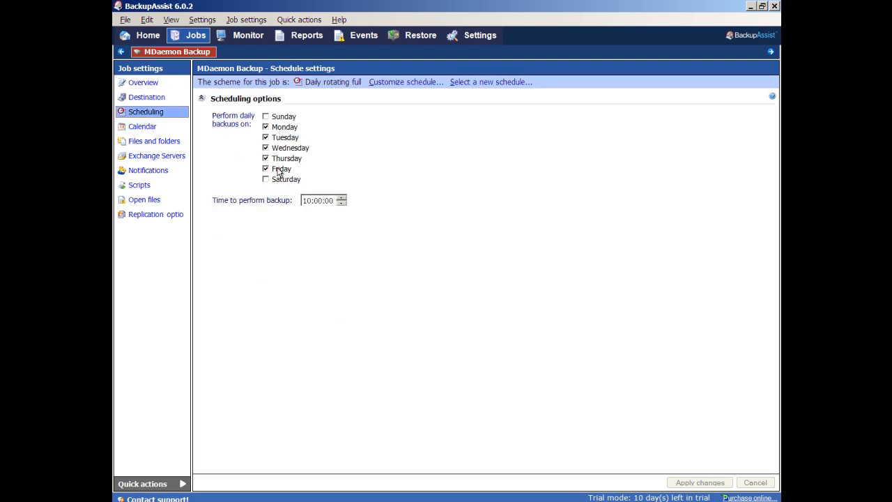
click(265, 119)
click(266, 180)
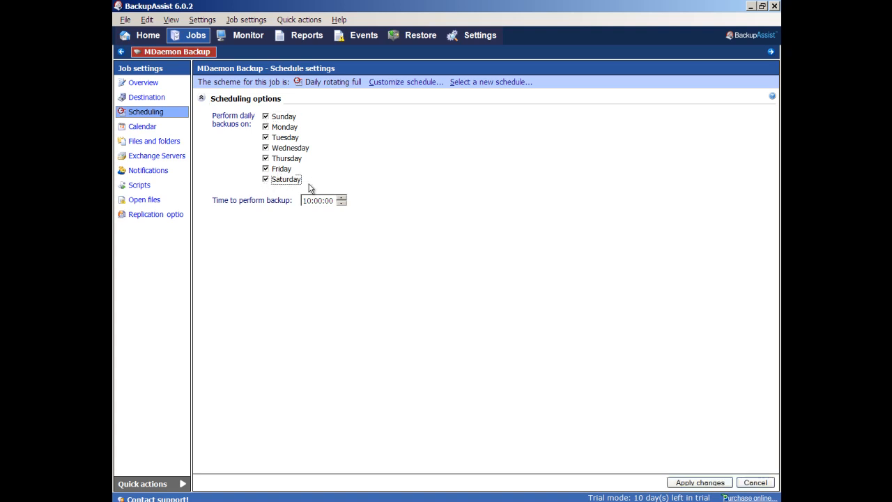
Step: Customize the job's schedule so Daily 1 neither swaps media before the backup nor ejects it after the backup
click(398, 83)
click(397, 290)
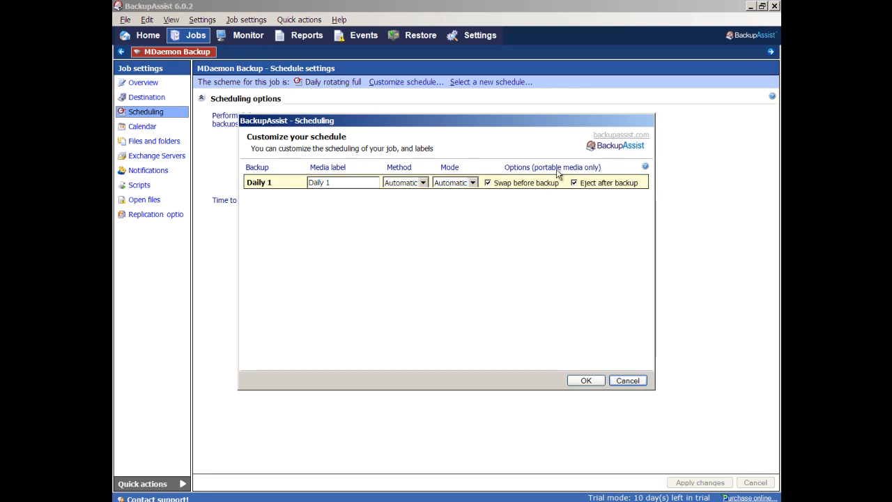
click(488, 183)
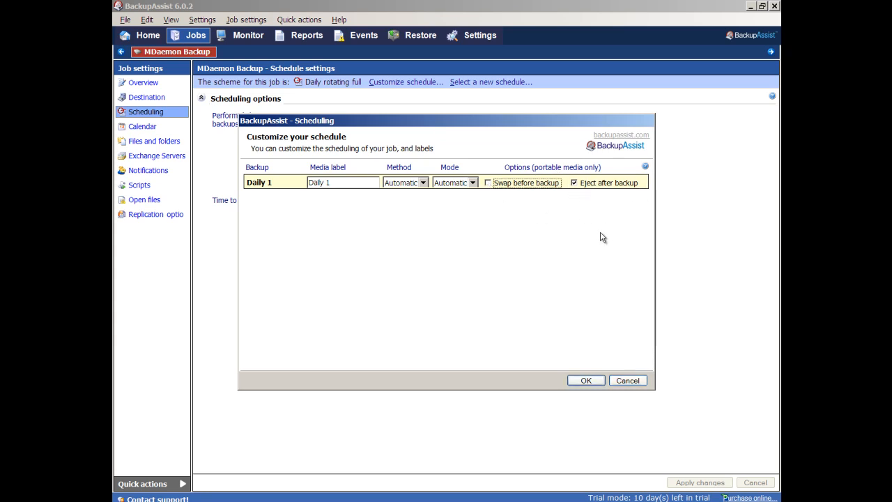
click(574, 183)
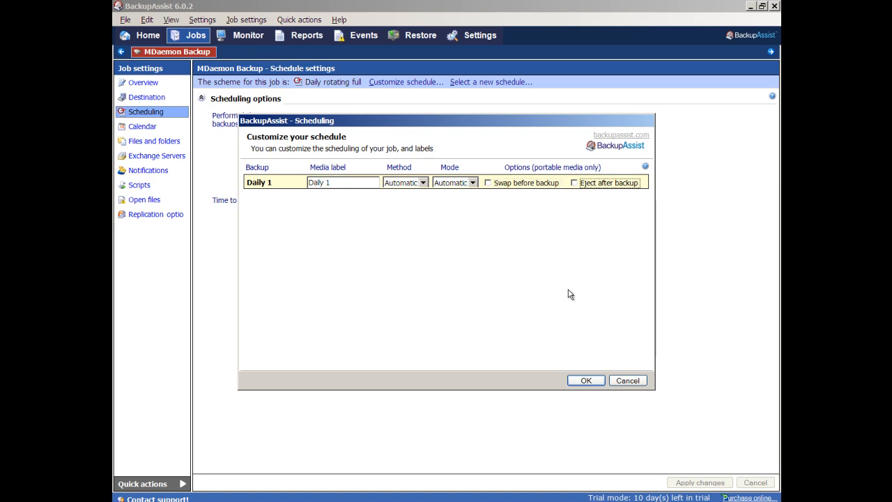
click(596, 386)
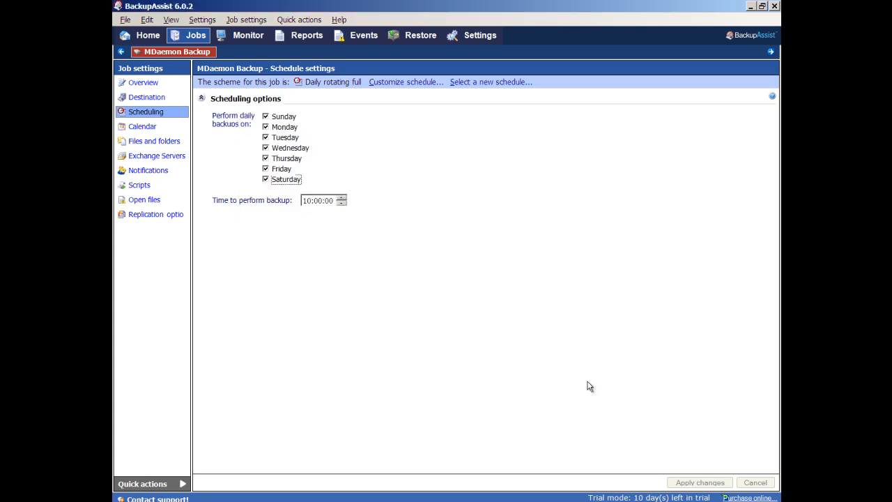
Step: Disable full paths and copying of NTFS security attributes in the replication options, apply the changes, and return to the job list
click(145, 215)
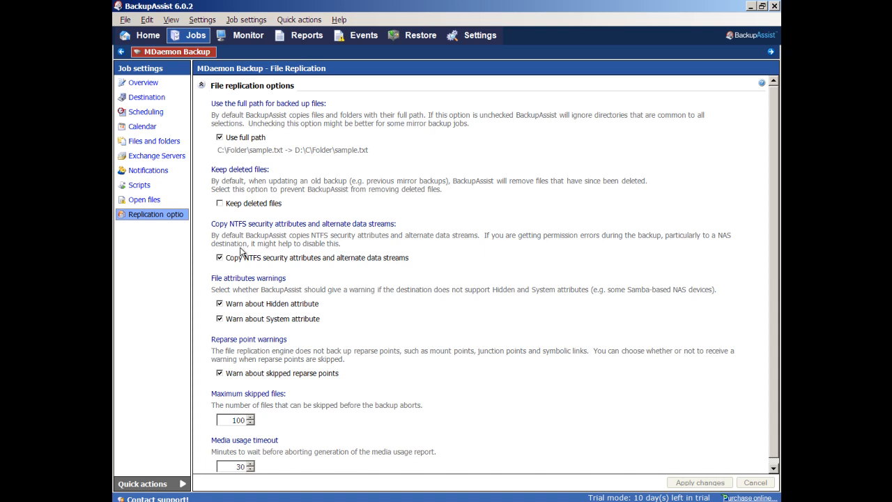
click(220, 139)
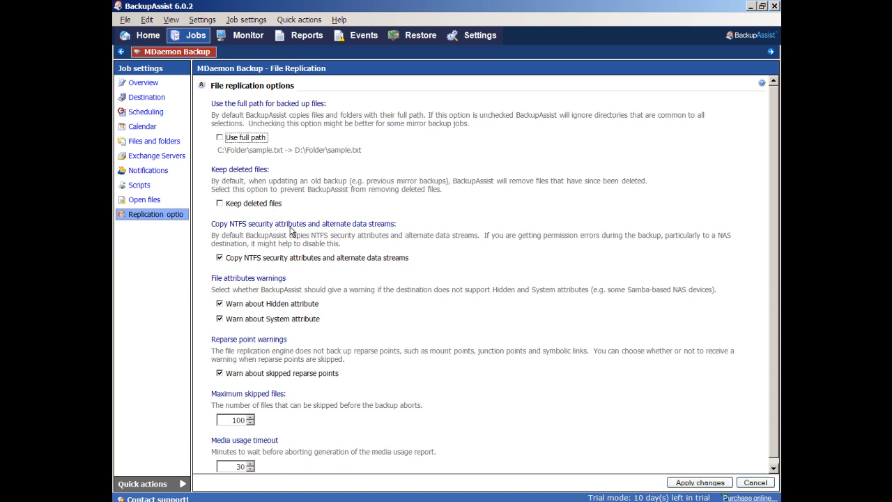
click(220, 258)
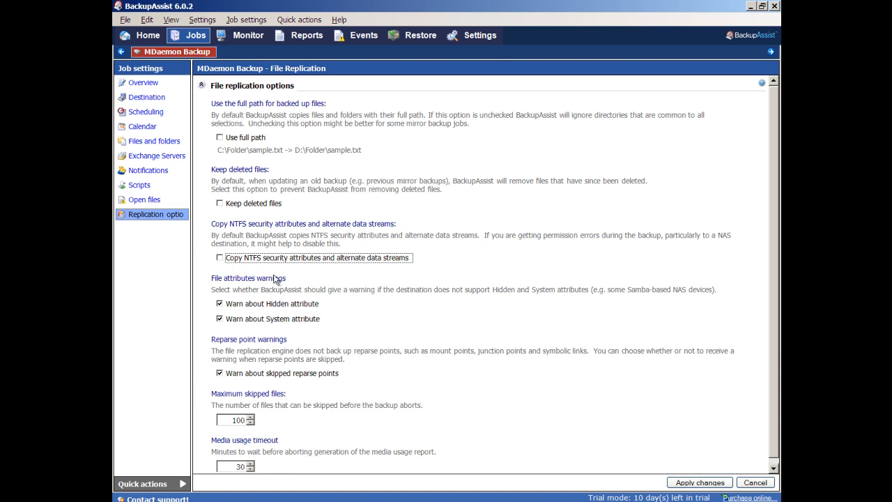
click(701, 485)
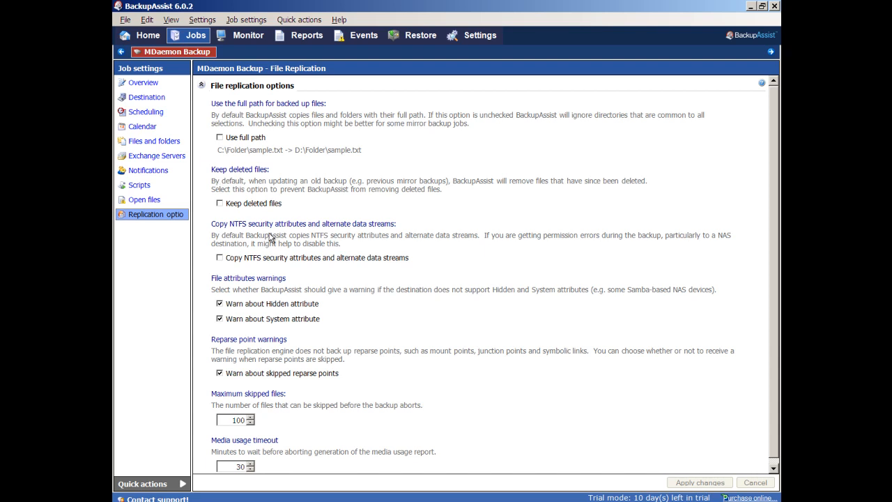
click(196, 36)
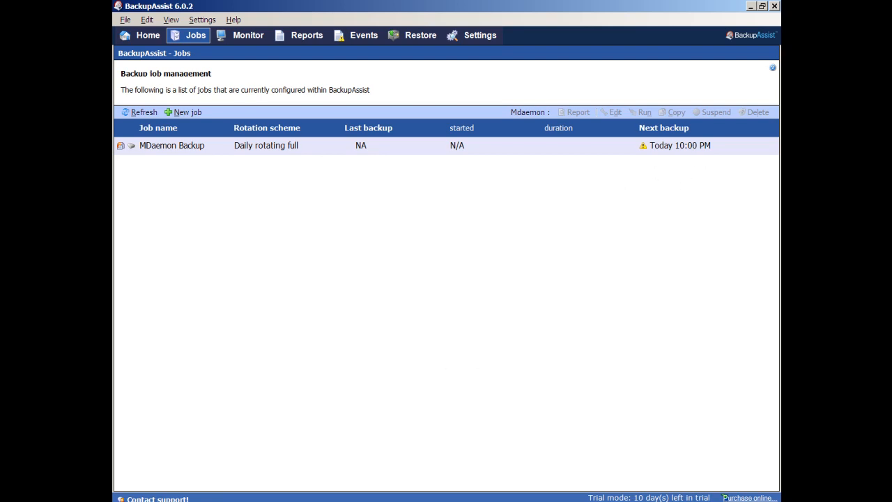
click(349, 501)
click(769, 474)
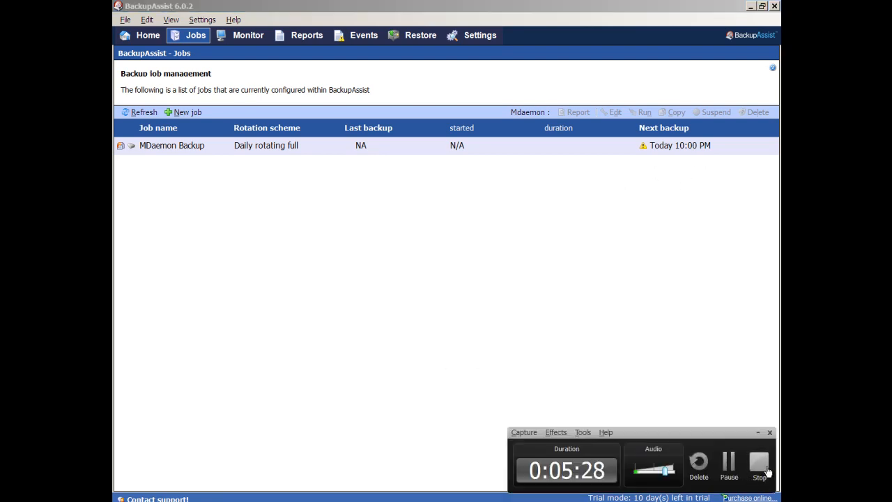